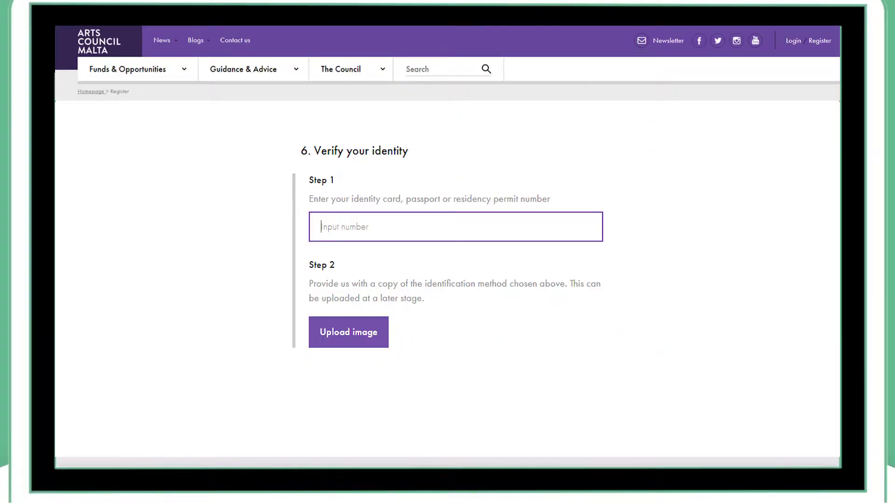
type("XXXXXXM")
Attach the ID-CARD.jpg image as the registration's proof of identity.
left_click(356, 336)
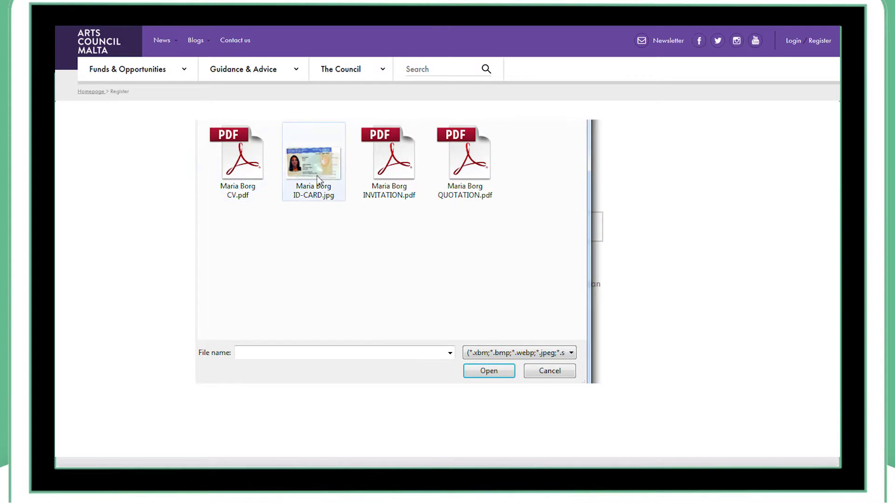
left_click(323, 181)
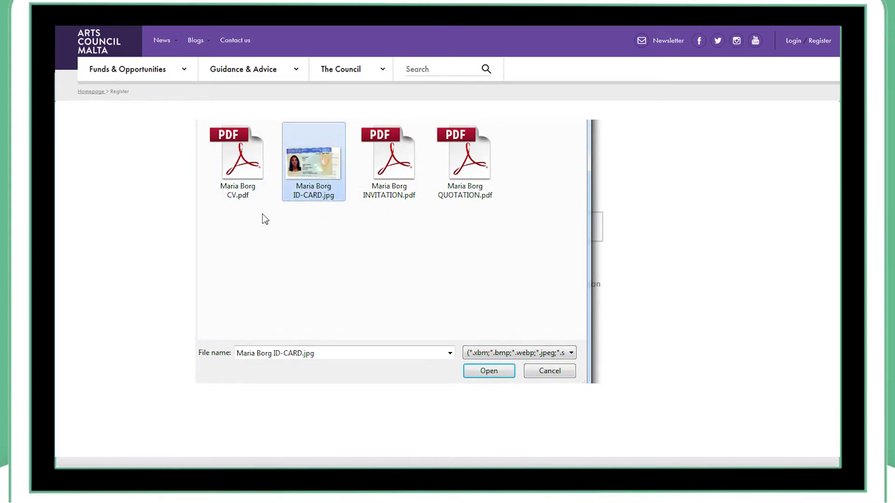
left_click(484, 373)
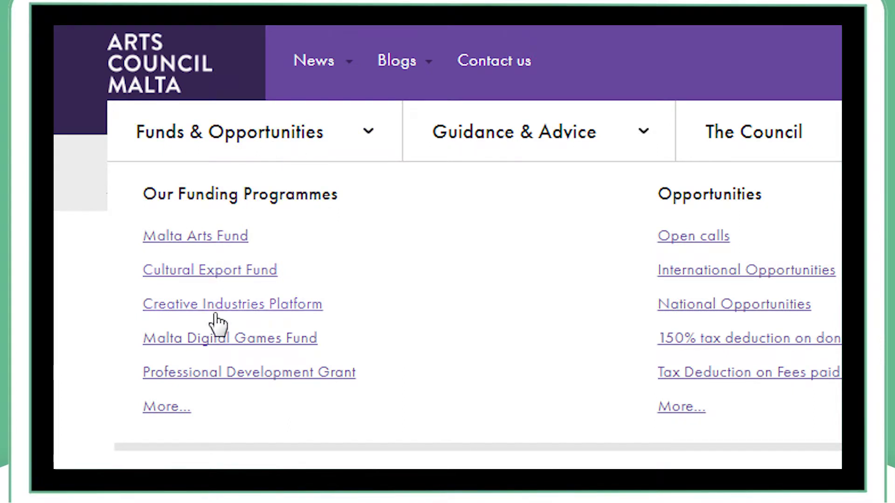
Go to the Cultural Export Fund's Travel Grants and apply for this fund.
left_click(259, 274)
left_click(149, 288)
scroll(248, 305, "down", 3)
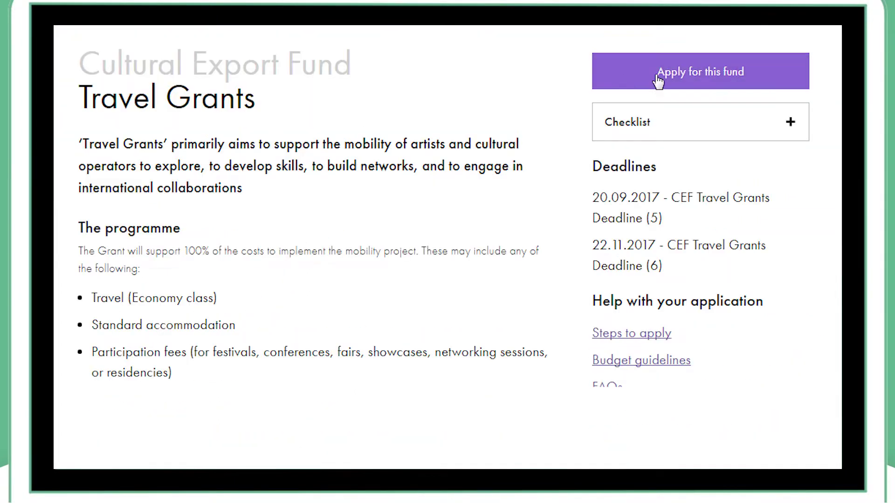
left_click(714, 82)
Start an application titled 'International Artisans Convention' in the festivals, showcases and conferences category.
left_click(332, 217)
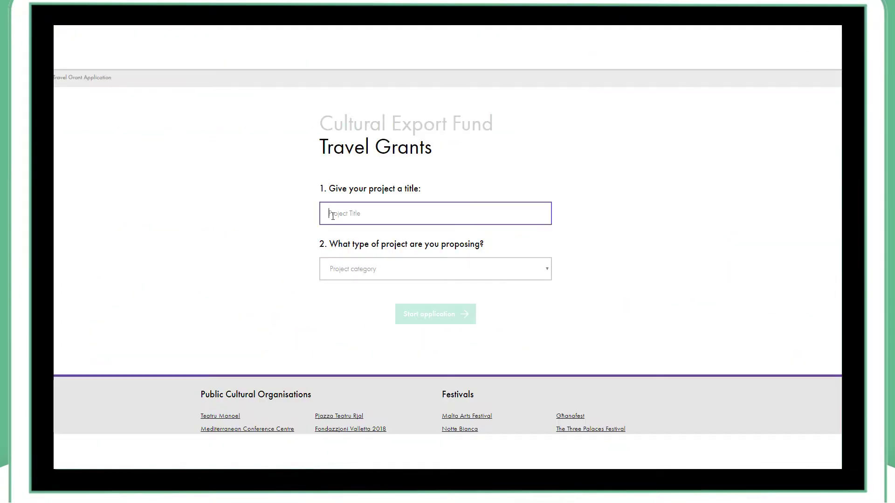
type("International Artisans Co")
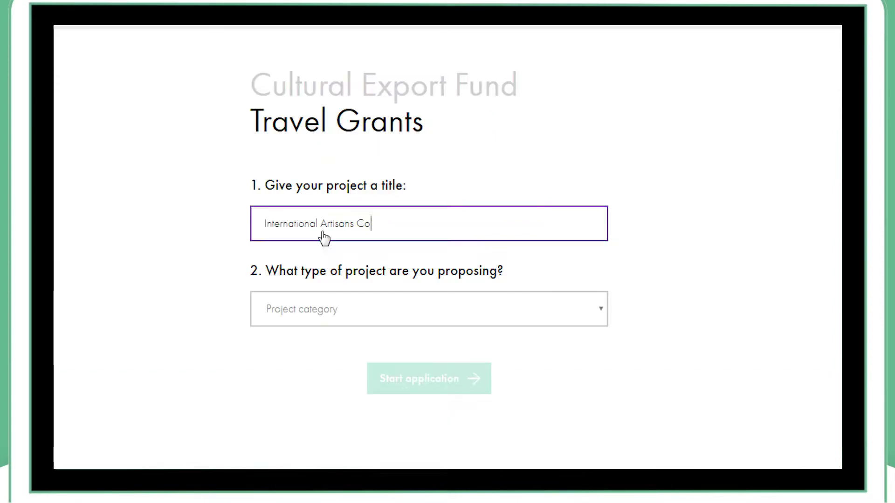
type("nvention")
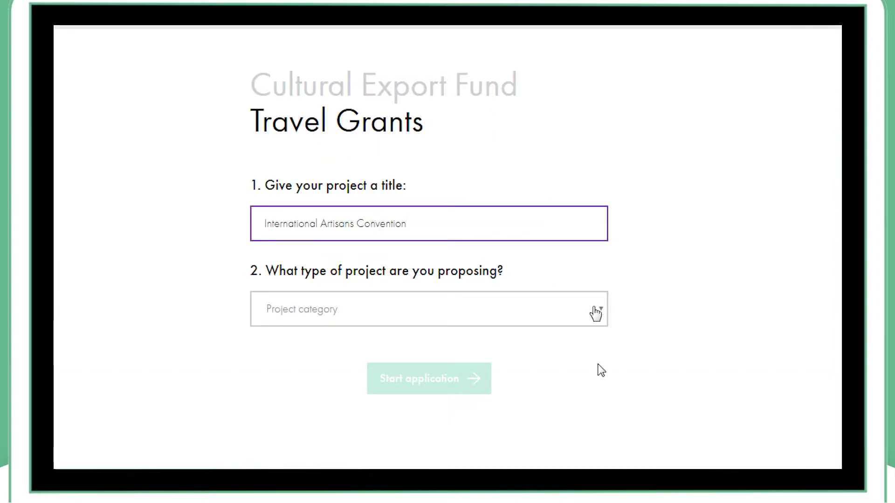
left_click(595, 311)
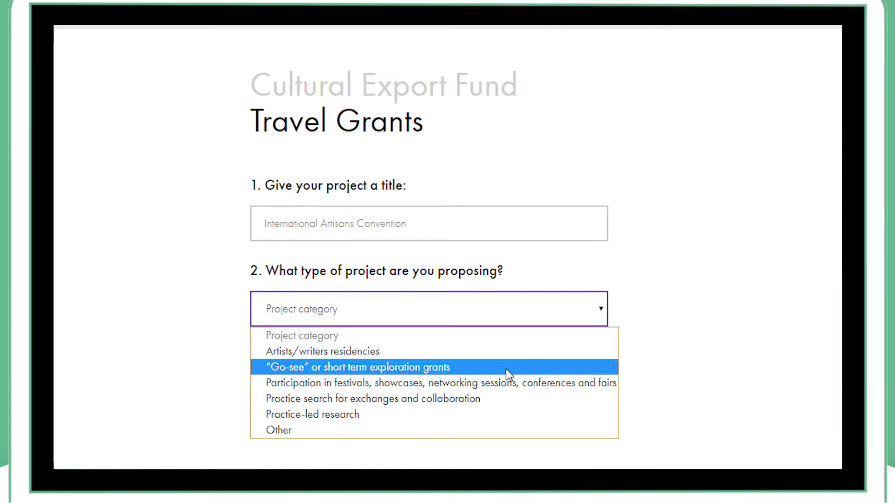
left_click(498, 385)
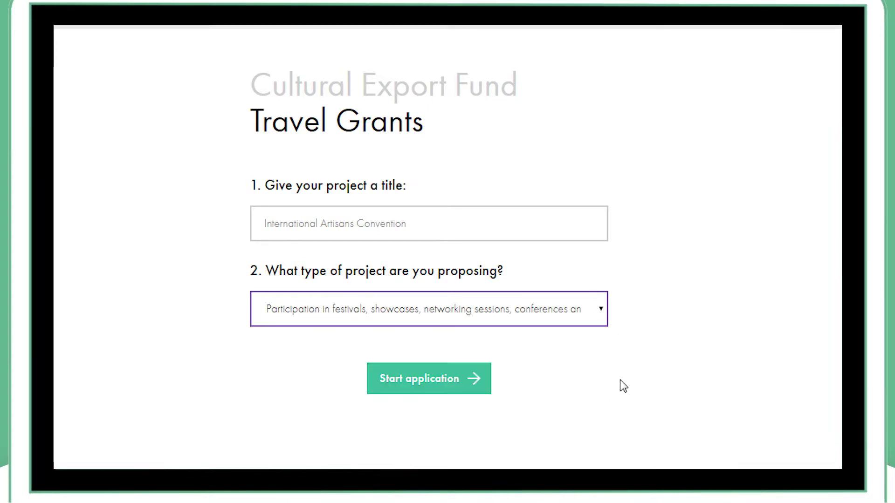
left_click(443, 387)
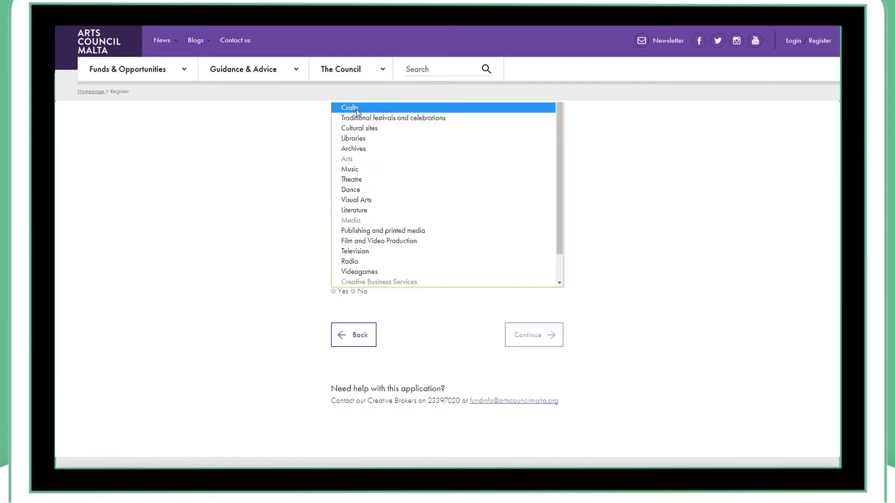
Pick Traditional festivals and celebrations as secondary area, describe the weaving exchange, and answer No to public funds.
left_click(432, 164)
left_click(347, 187)
type("Exchange of weaving t")
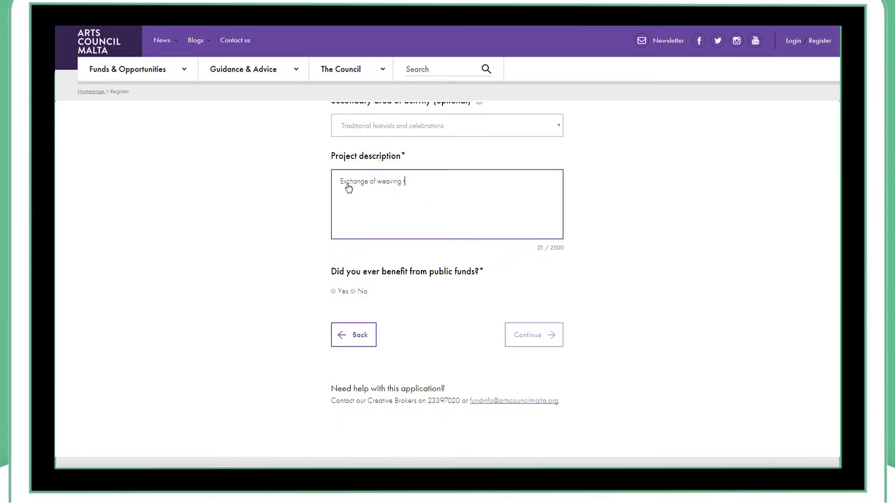
type("echniques with other artisans from different countries.")
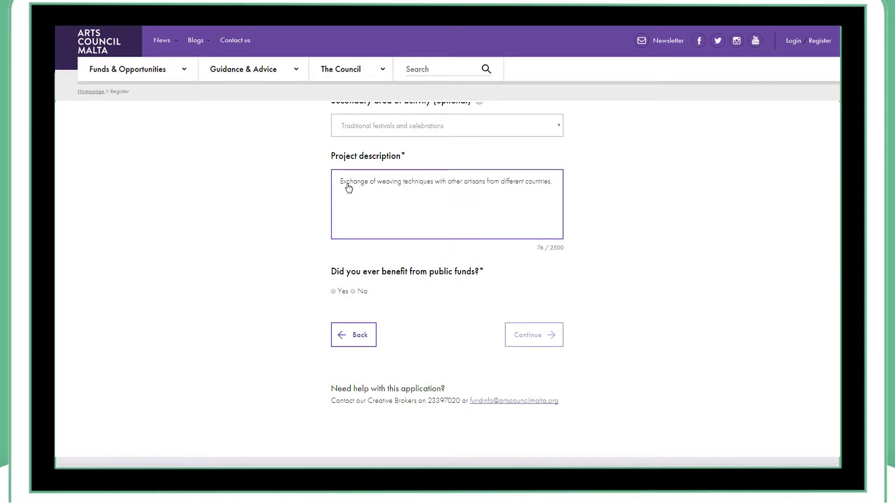
left_click(352, 292)
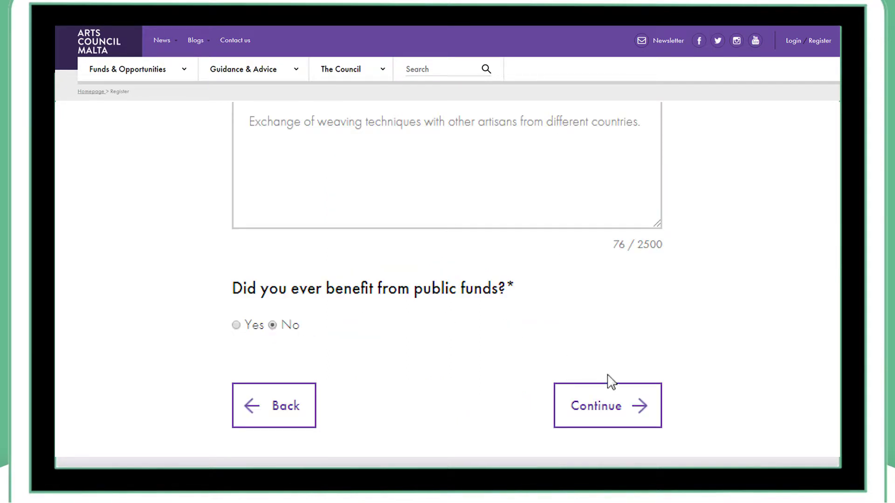
left_click(614, 414)
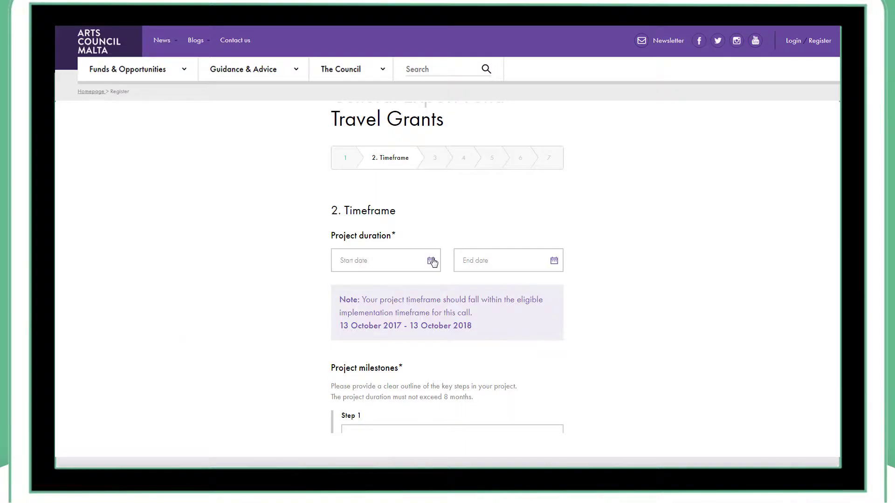
Set project dates from 27.10.2017 into December 2017 and add the weaving-presentation milestone.
left_click(433, 262)
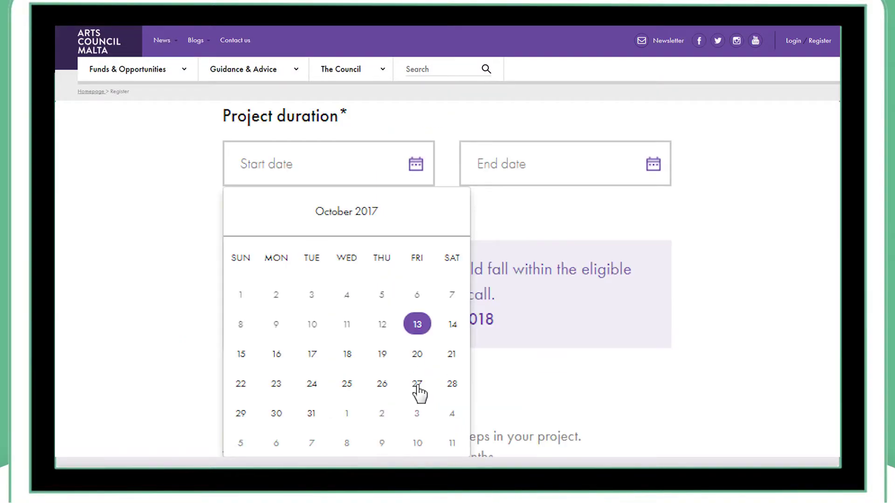
left_click(418, 384)
left_click(555, 268)
left_click(573, 285)
left_click(710, 187)
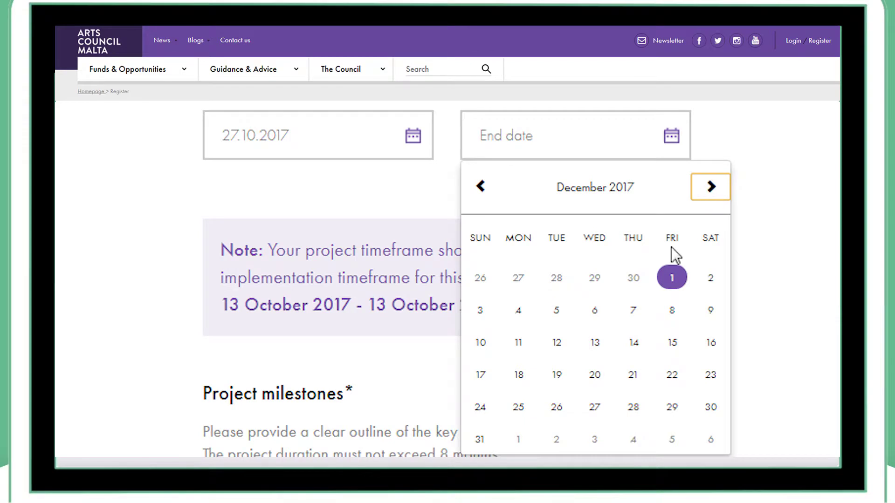
left_click(516, 376)
scroll(525, 238, "down", 3)
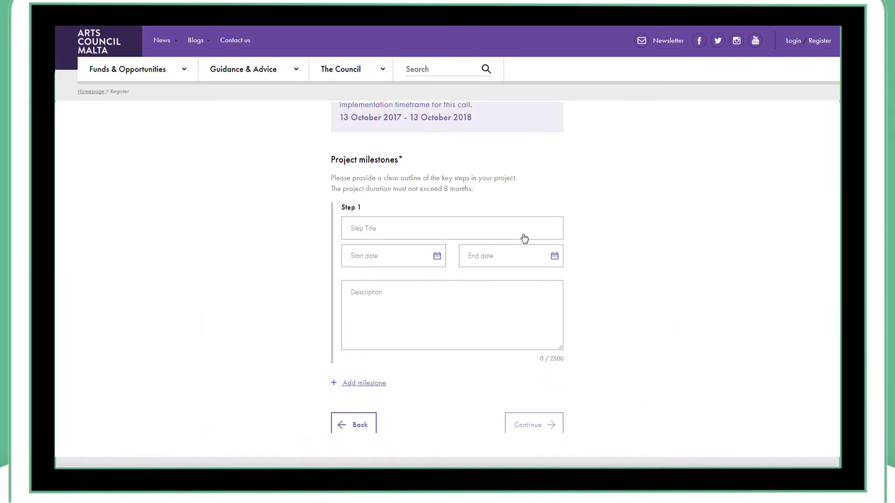
scroll(524, 239, "down", 3)
left_click(394, 124)
type("Presentation of")
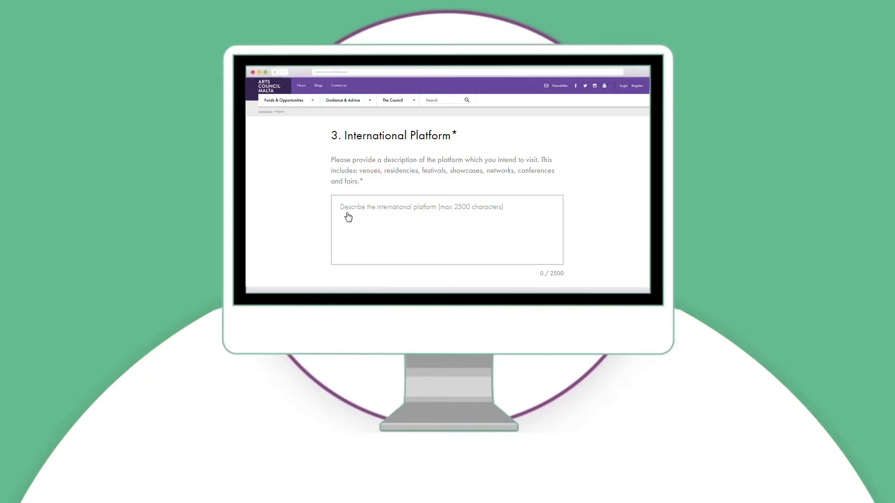
Describe the convention as the international platform and attach the invitation PDF.
left_click(349, 217)
type("Convention takes place i")
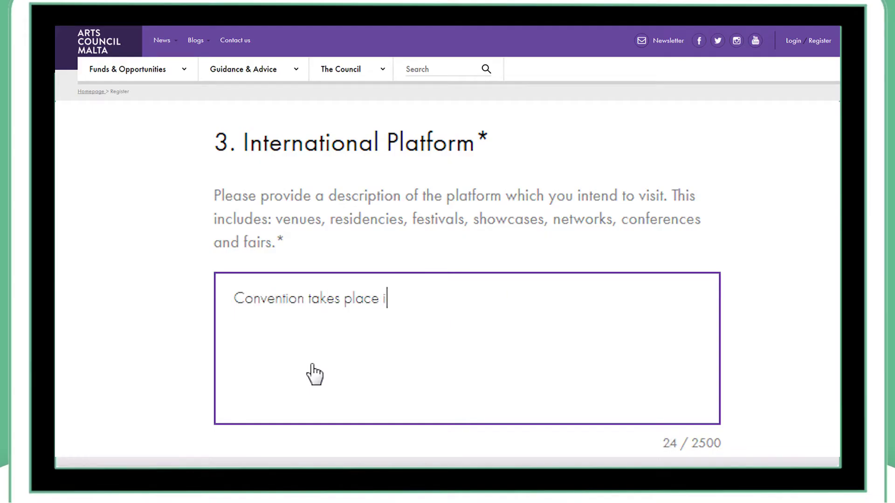
type("n Carlton Plaza hote")
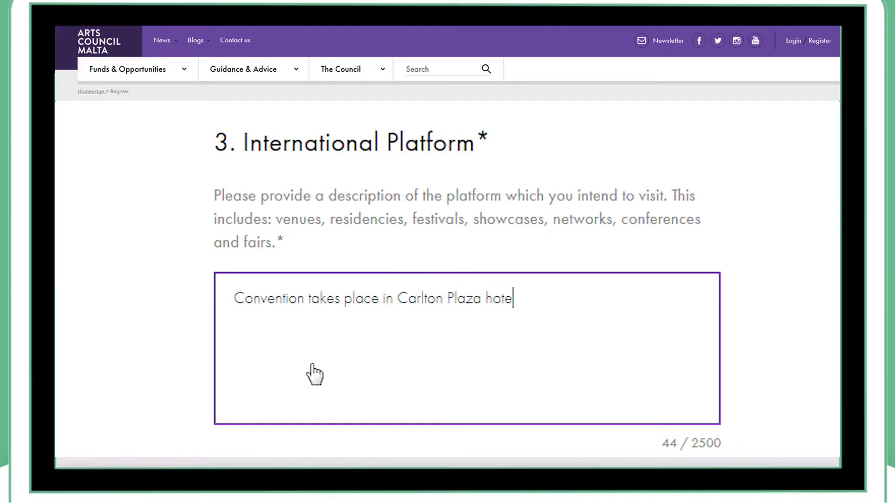
type("l, conferences and meetings")
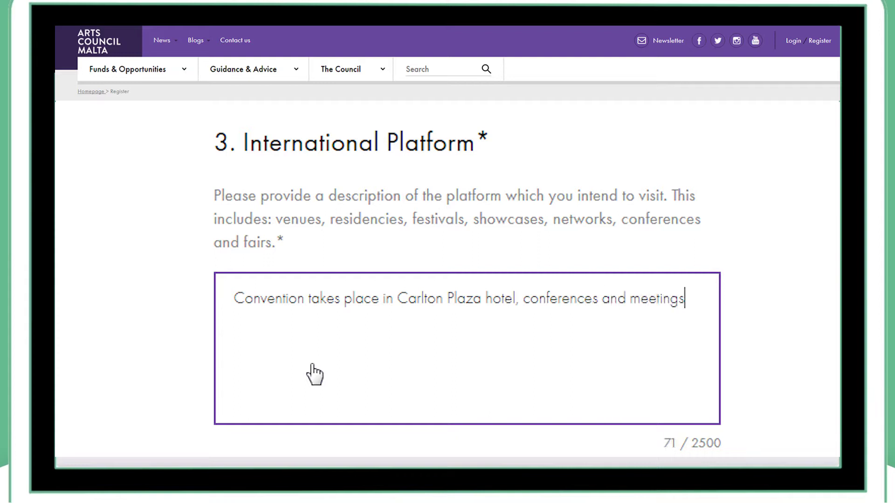
type(" will be held ac")
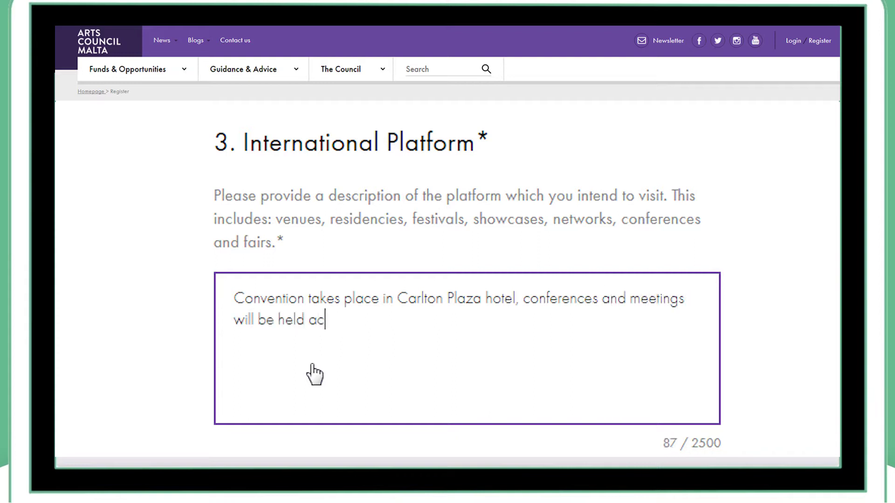
type("cording to the plan. Invitation attached.")
left_click(406, 144)
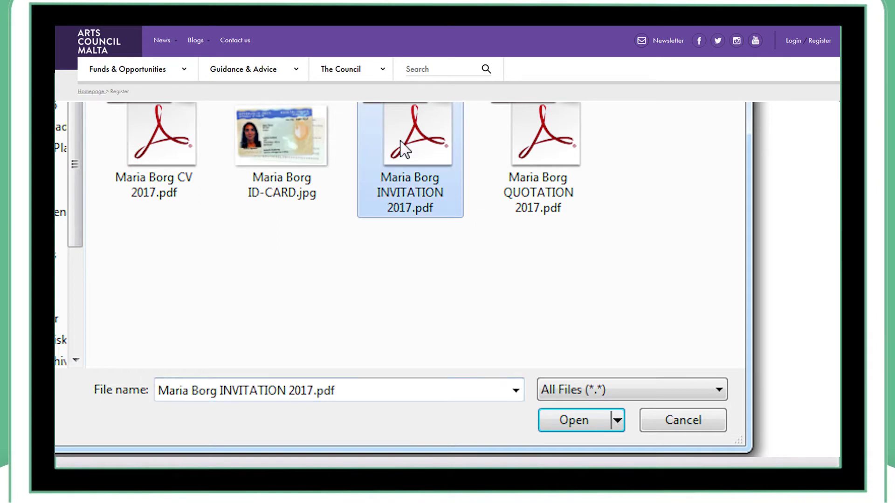
left_click(566, 420)
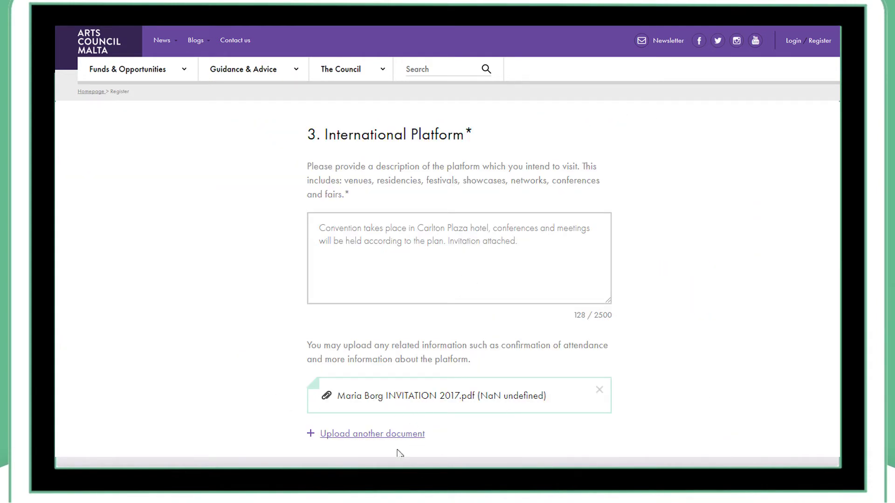
scroll(360, 450, "down", 5)
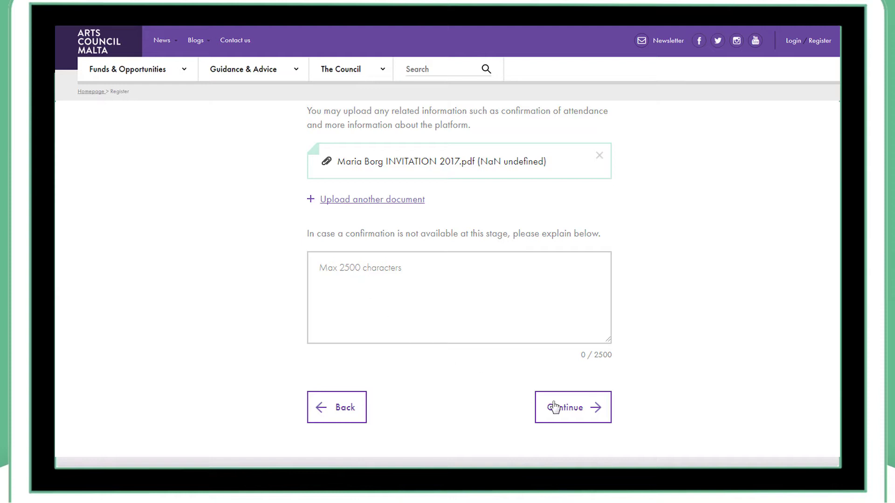
left_click(549, 404)
scroll(448, 242, "down", 3)
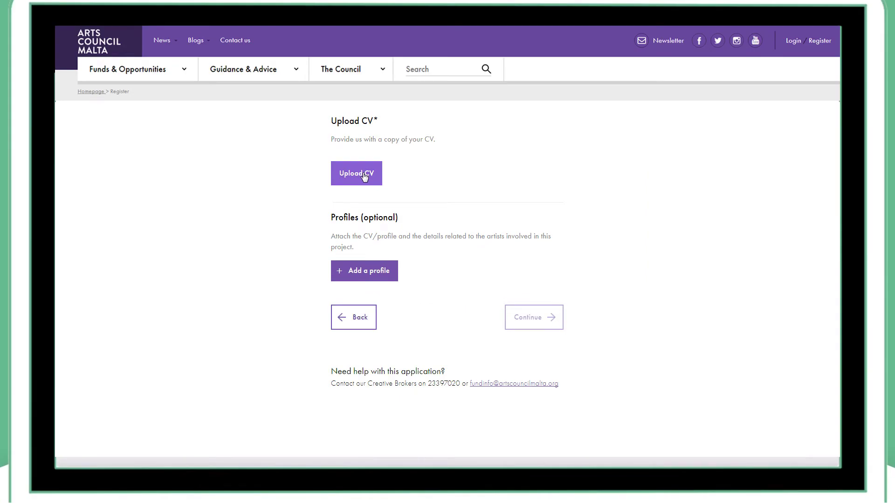
Select the applicant's CV PDF in the file dialog and upload it.
left_click(363, 176)
left_click(155, 191)
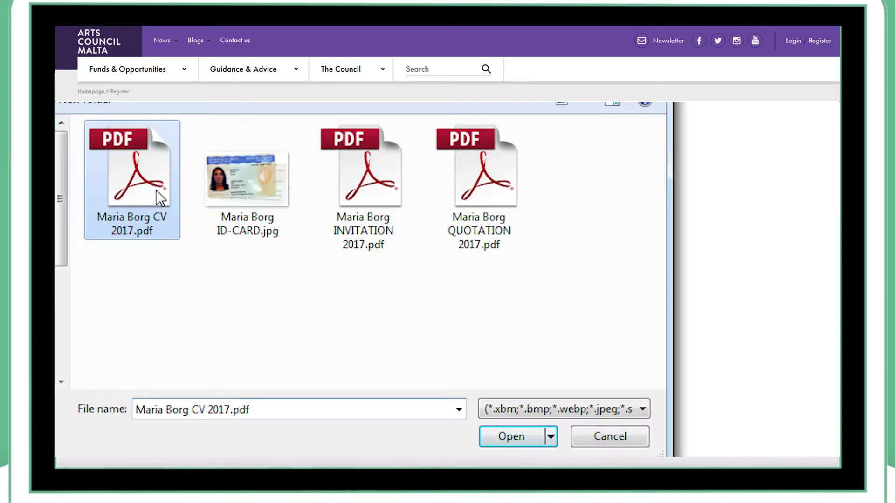
left_click(523, 437)
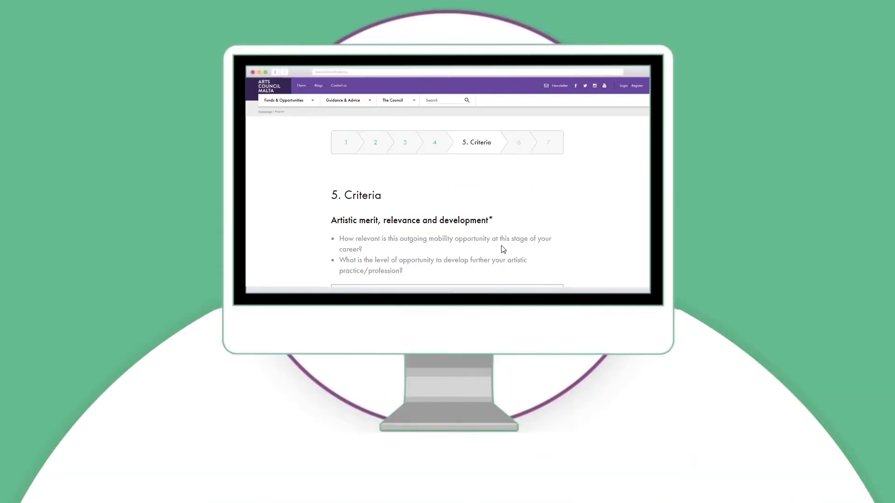
scroll(502, 248, "down", 3)
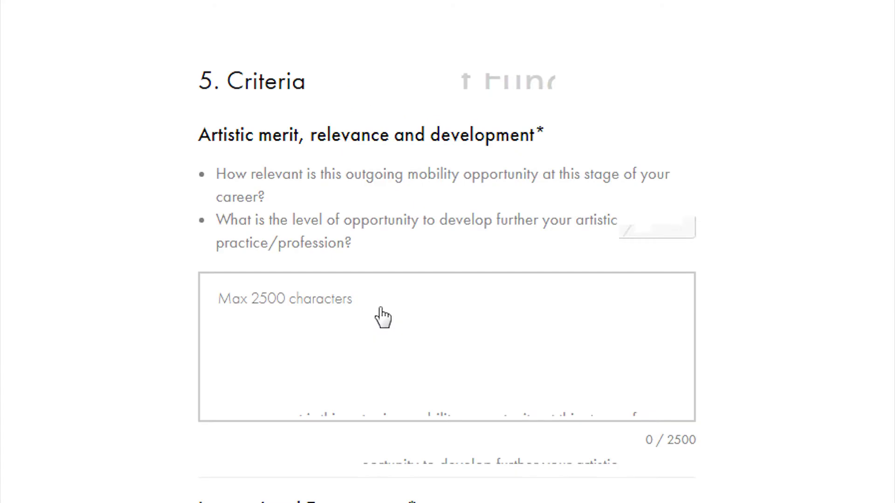
Write the Criteria answers on artistic development and international engagement.
left_click(220, 312)
type("Meeting")
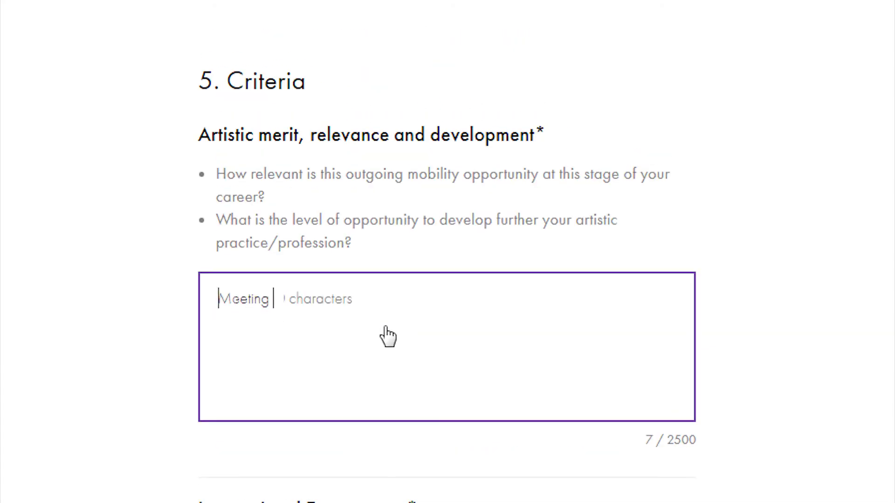
type(" artists from other countries provi")
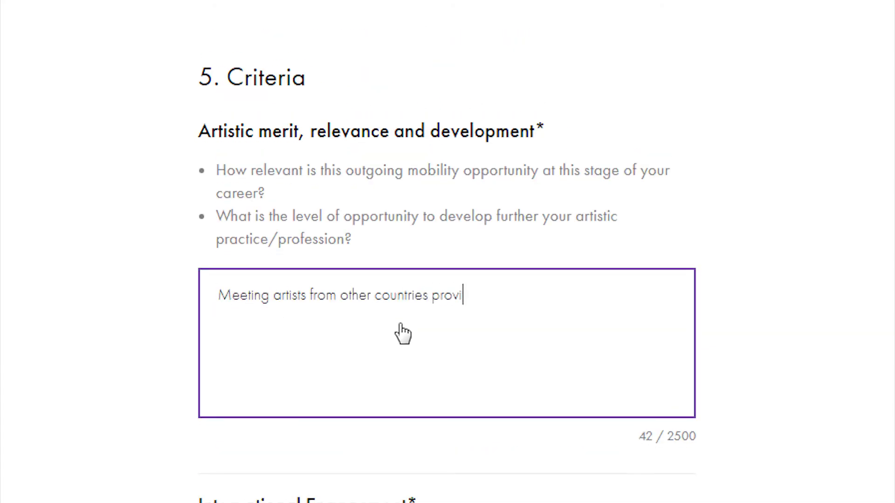
type("des exceptional platform to exchange techniques and exp")
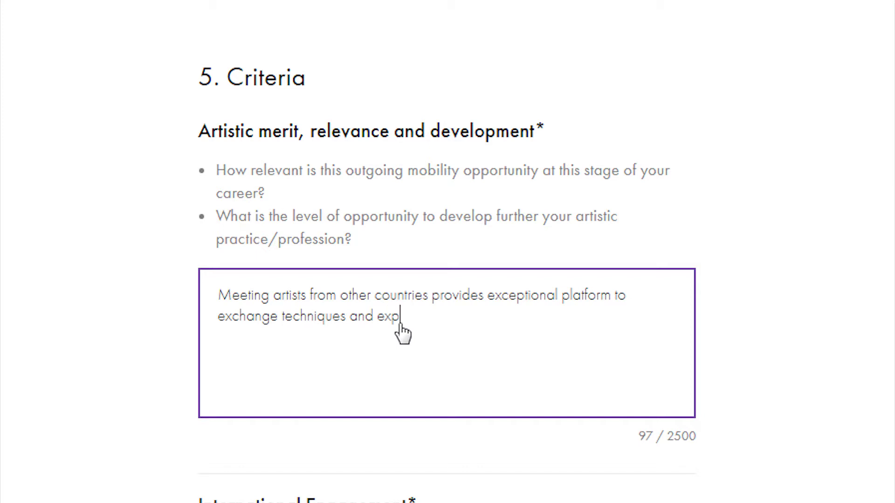
type("erience from one to one.")
type("ing new weaving")
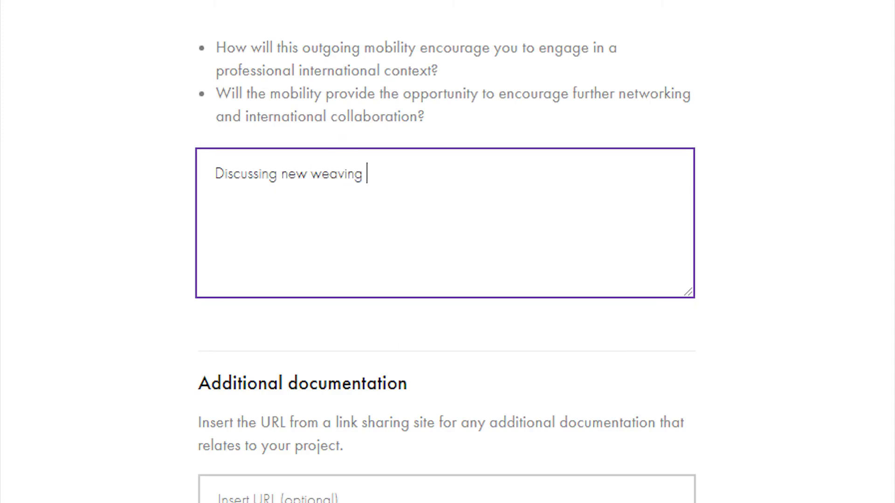
type(" techniques with other participa")
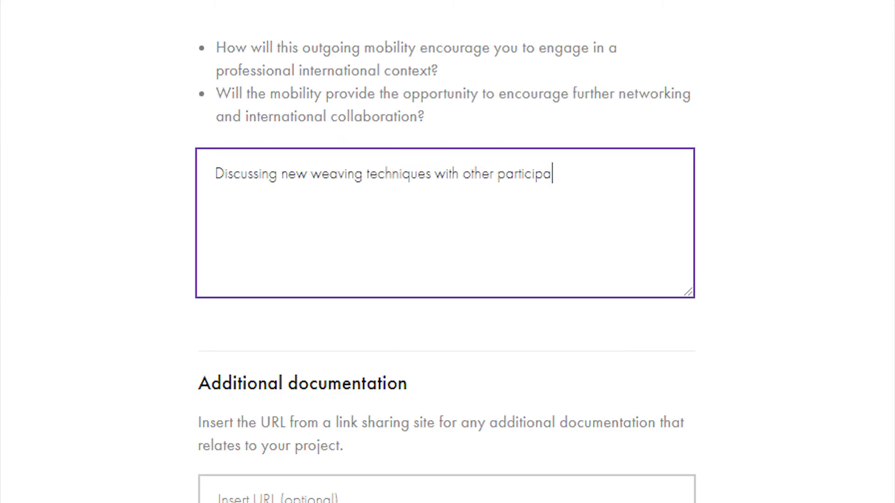
type("nts.")
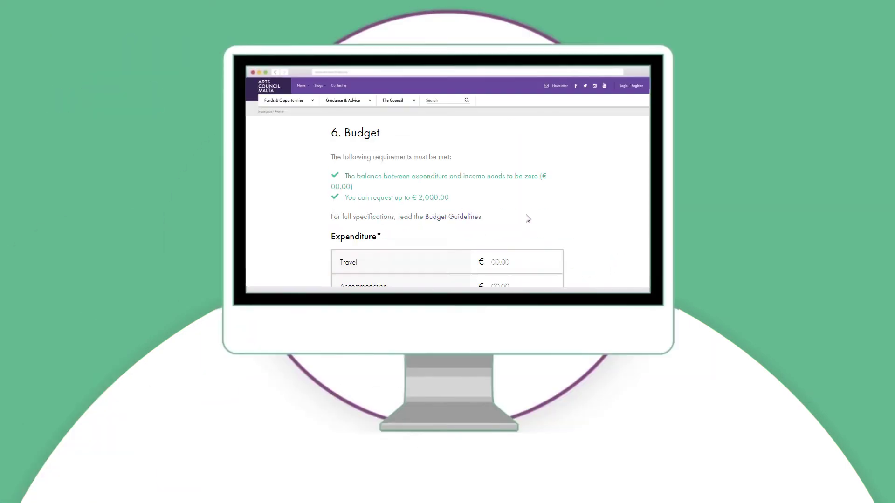
Enter expenditure amounts 200, 450, 50 and 30, and request €730 from the fund.
left_click(588, 202)
type("200.")
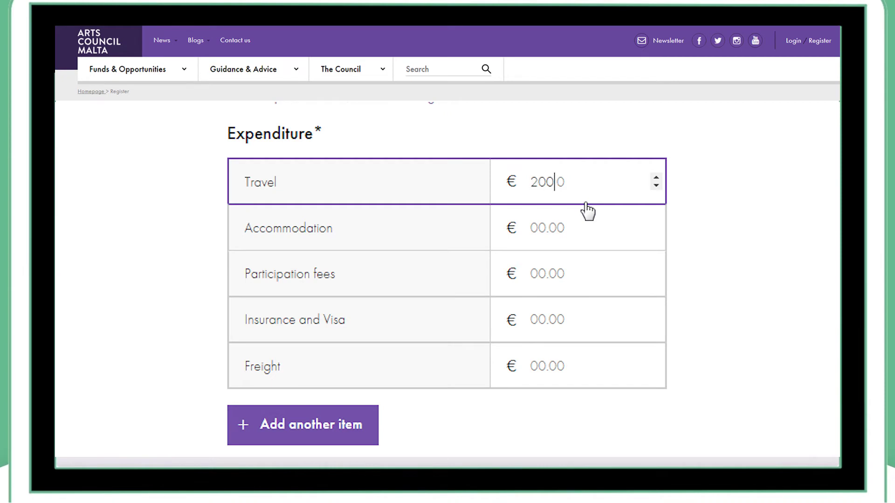
type("00")
key("Tab")
type("450.00")
key("Tab")
type("50.00")
key("Tab")
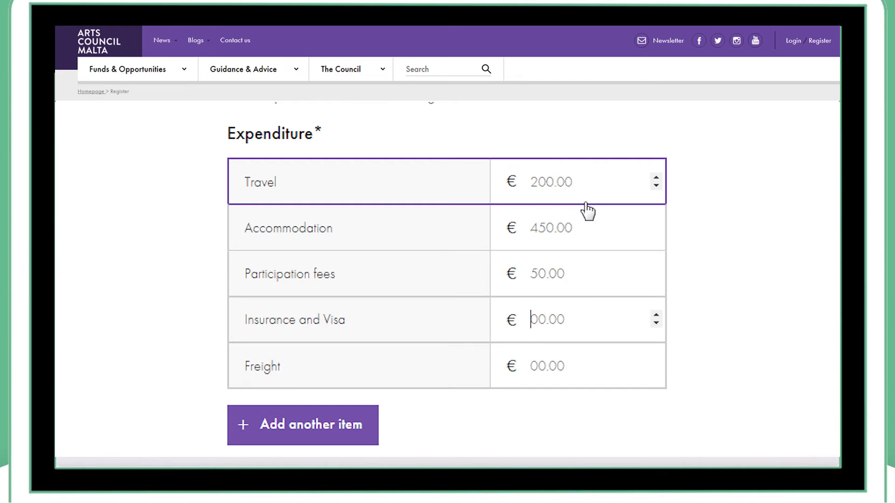
key("Tab")
type("30.00")
key("Tab")
key("Tab")
type("7")
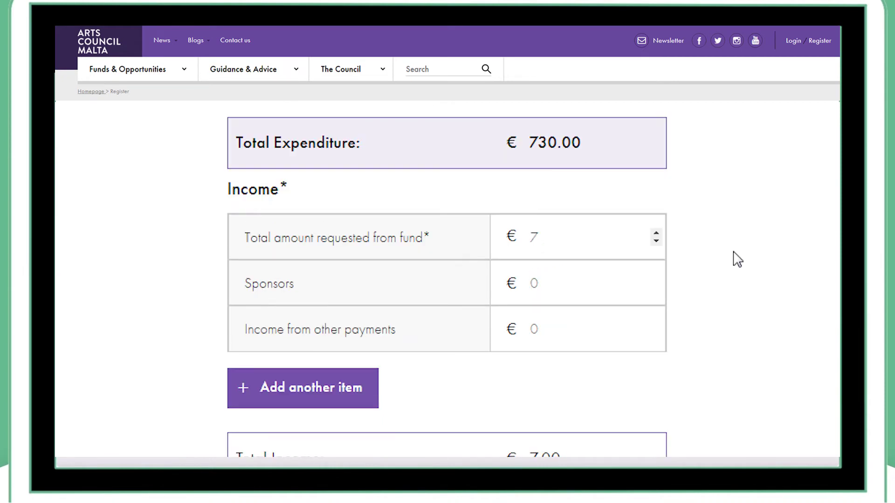
type("30")
key("Tab")
key("Tab")
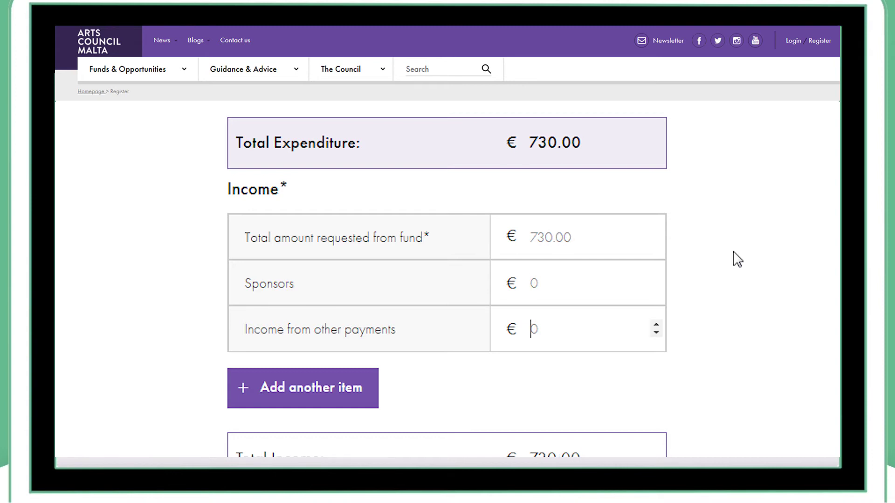
scroll(739, 262, "down", 3)
scroll(728, 174, "down", 3)
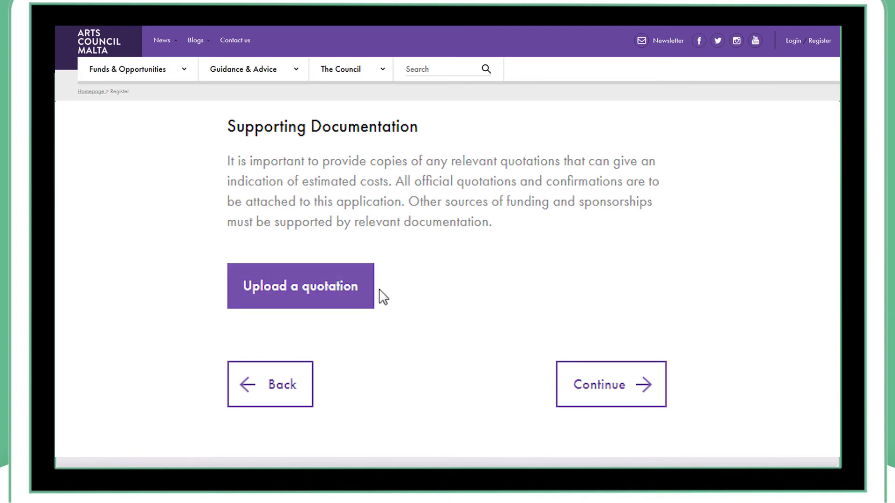
left_click(607, 384)
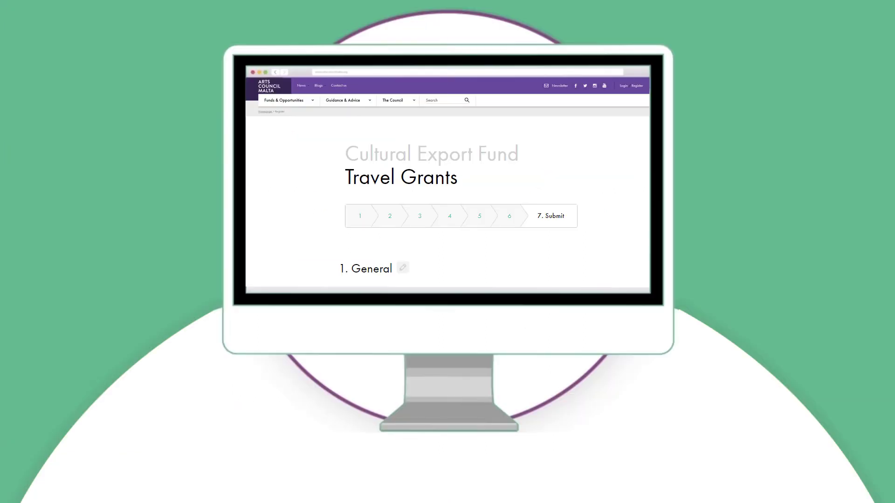